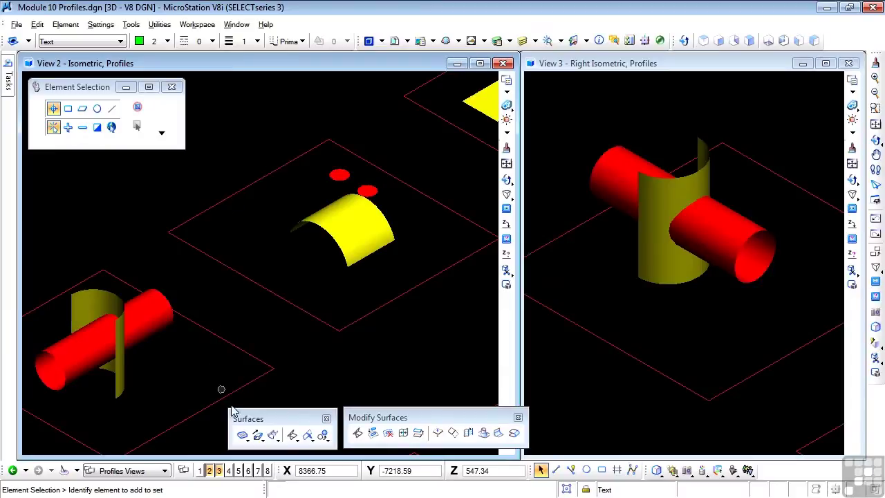
Start Trim Surfaces by Curves with Orthogonal direction, Trim Surface method and Keep Profile
left_click(372, 433)
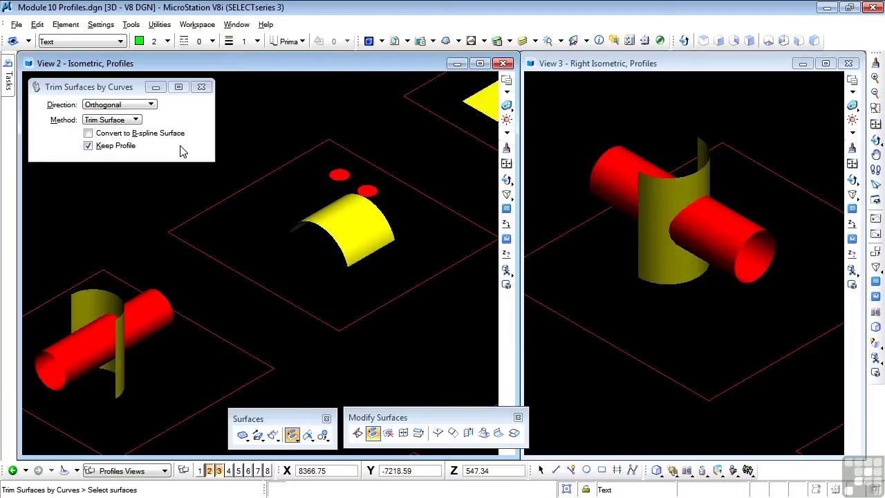
left_click(145, 107)
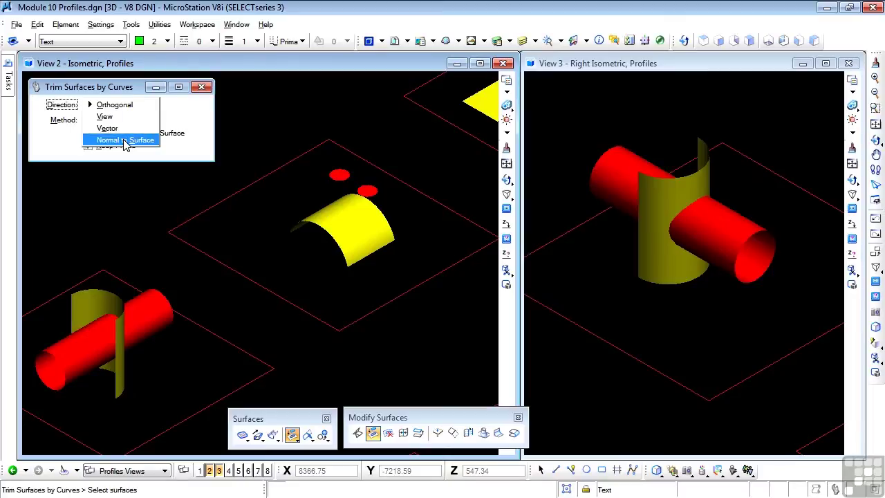
Keep Orthogonal direction and switch the trim method to Impose Onto, passing through Project Curve
left_click(177, 110)
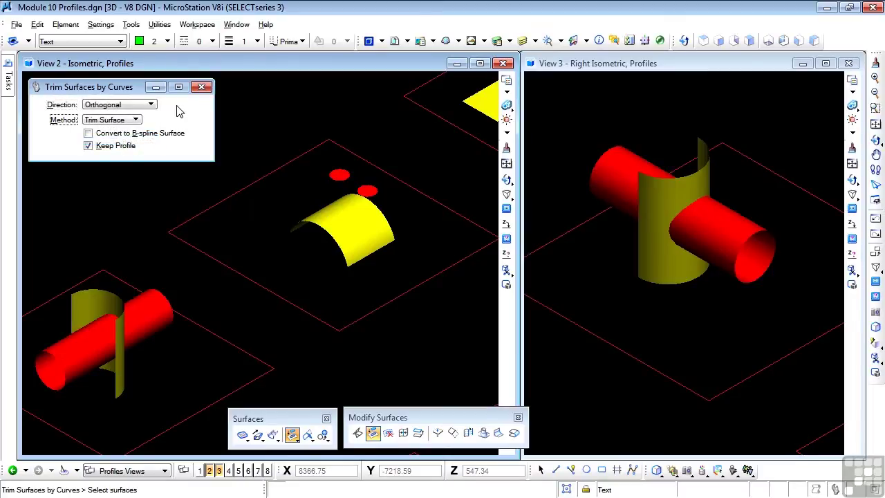
left_click(138, 120)
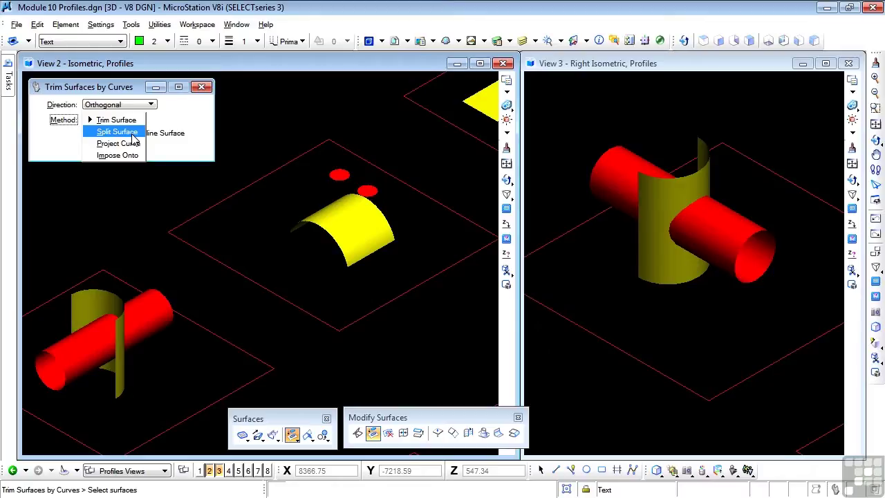
left_click(129, 143)
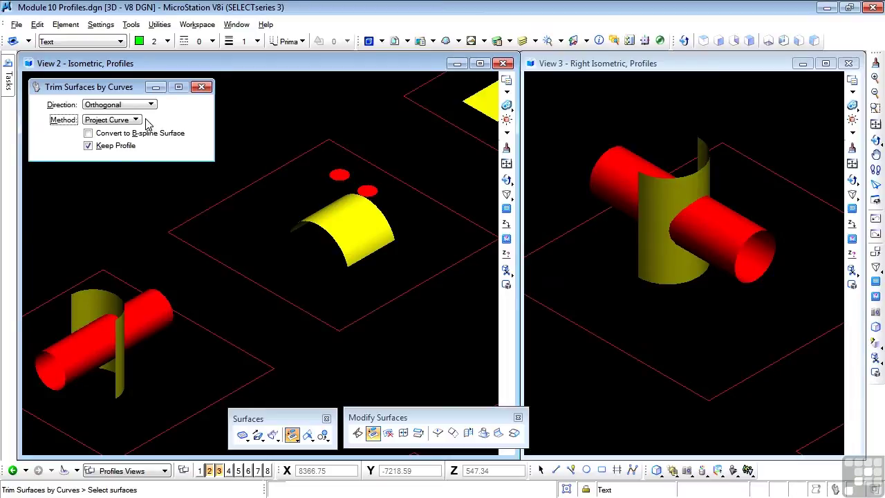
left_click(136, 119)
left_click(121, 133)
Zoom View 2 and View 3 onto the curved yellow surface and its two red circles
scroll(441, 186, "up", 3)
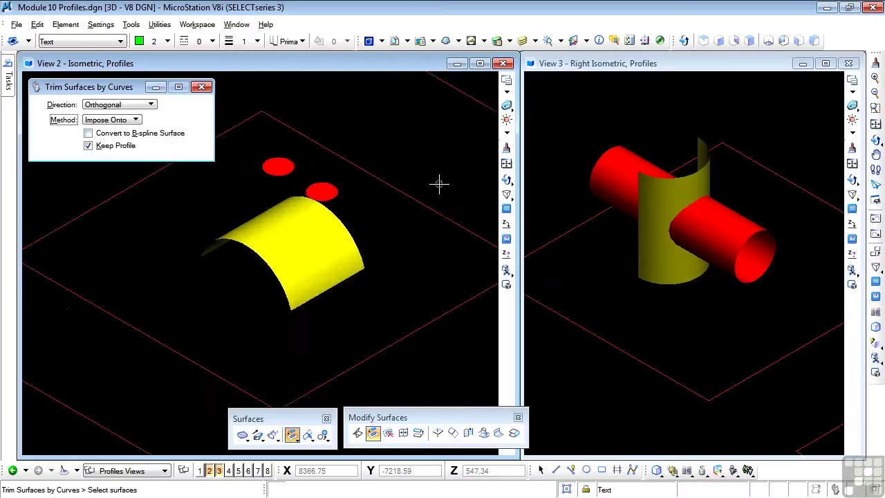
scroll(438, 184, "down", 1)
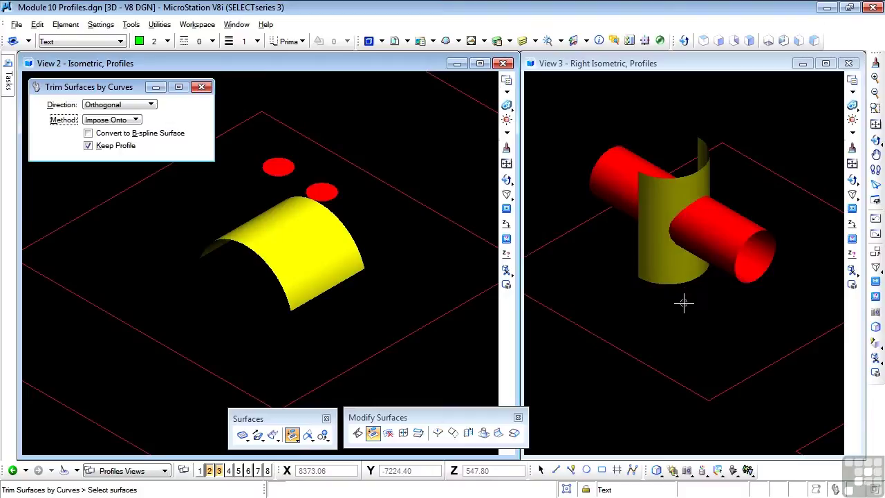
scroll(583, 170, "down", 2)
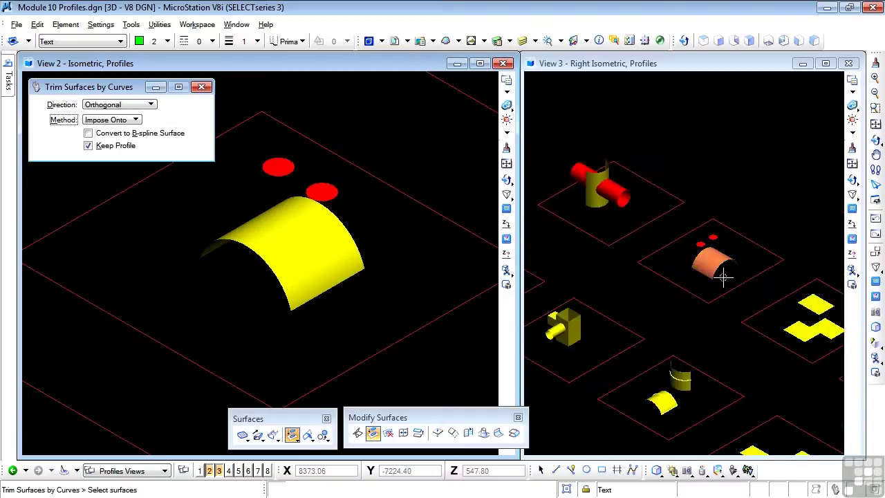
scroll(725, 274, "up", 3)
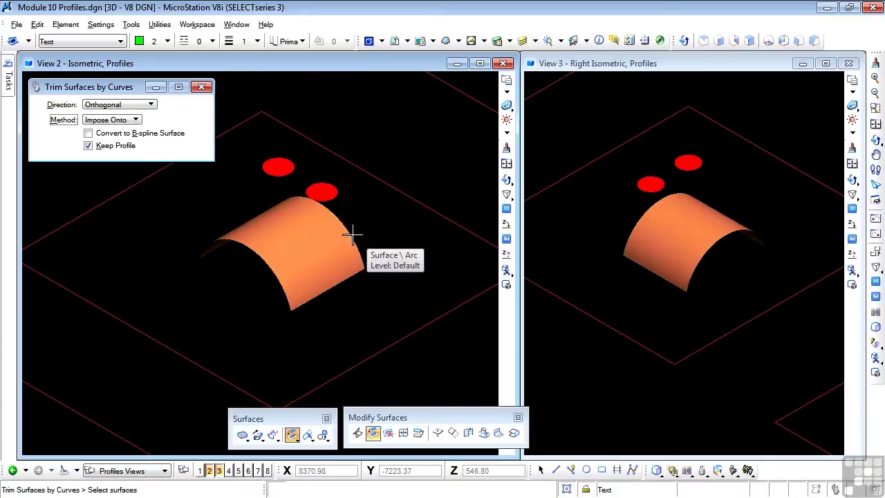
With Trim Surface kept as the method, cut a hole with the upper red circle
left_click(131, 122)
left_click(121, 122)
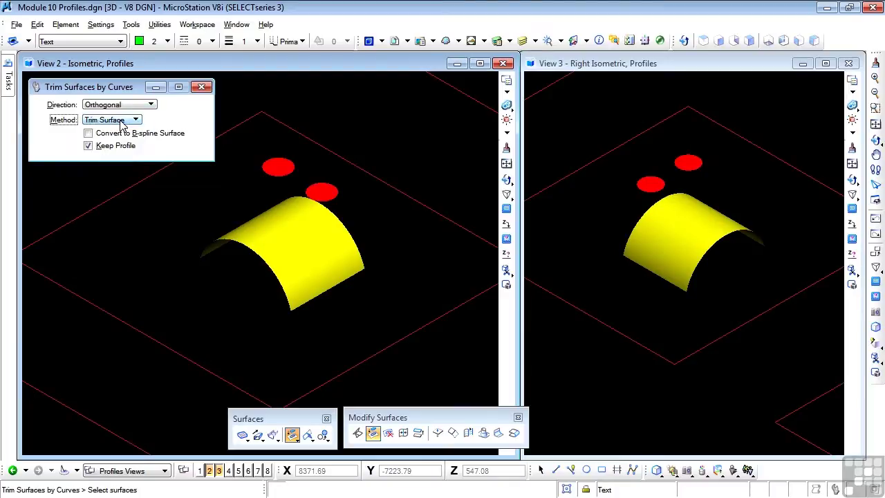
left_click(228, 243)
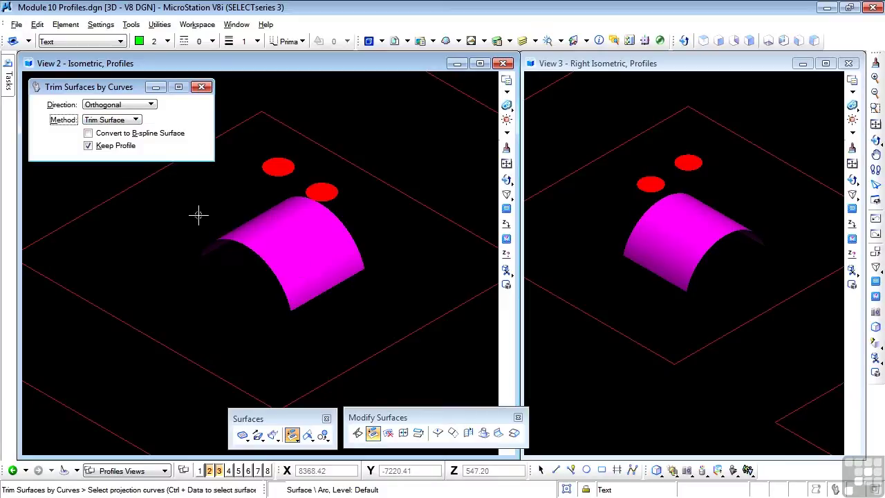
left_click(271, 170)
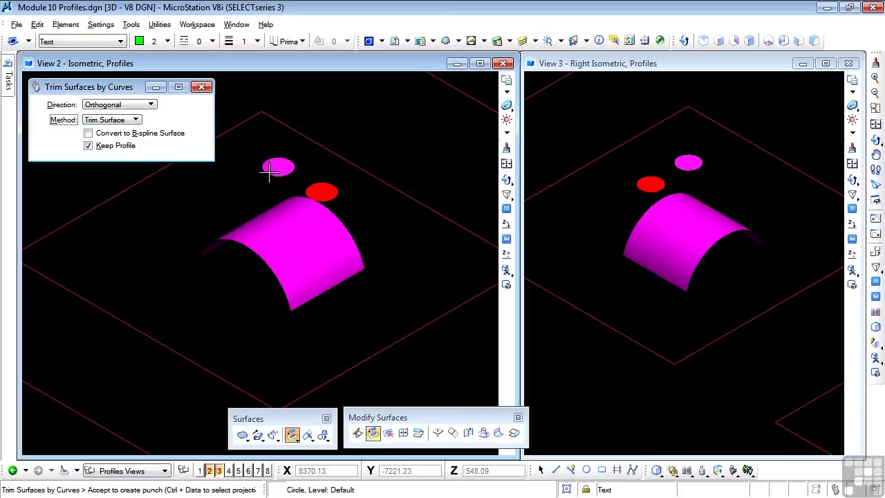
left_click(247, 187)
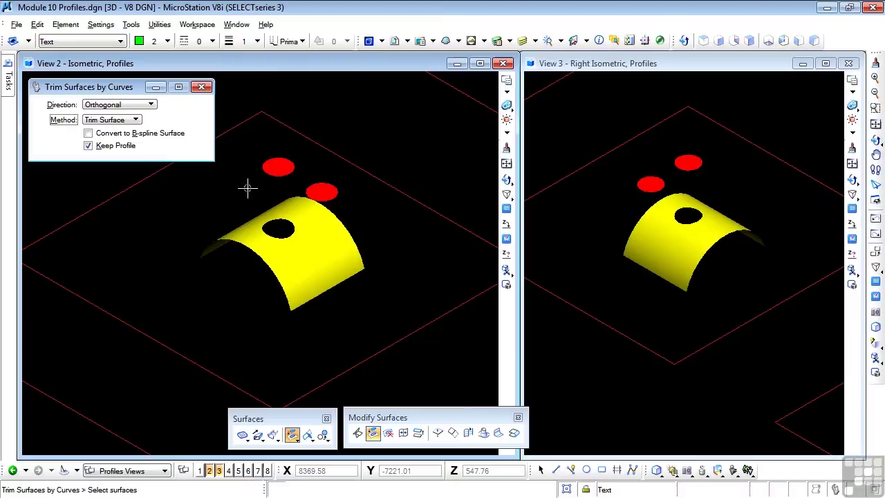
Trim a second opening into the surface using the other red circle
left_click(345, 224)
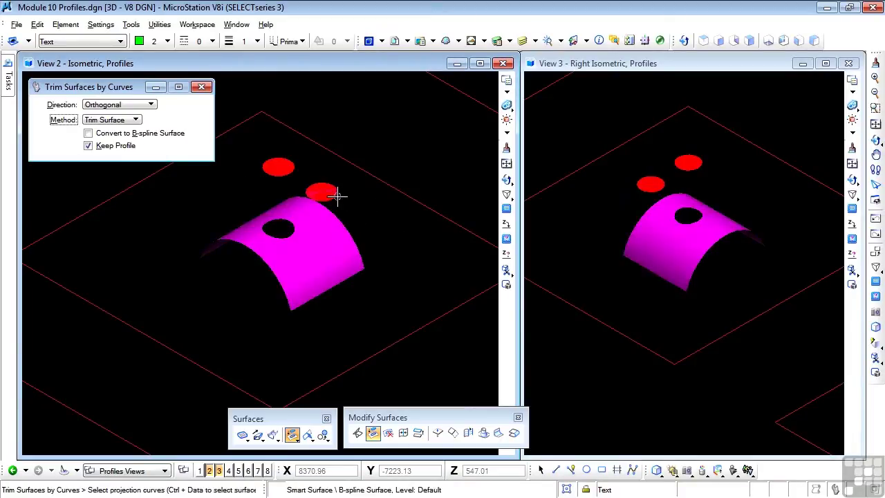
left_click(335, 193)
left_click(382, 207)
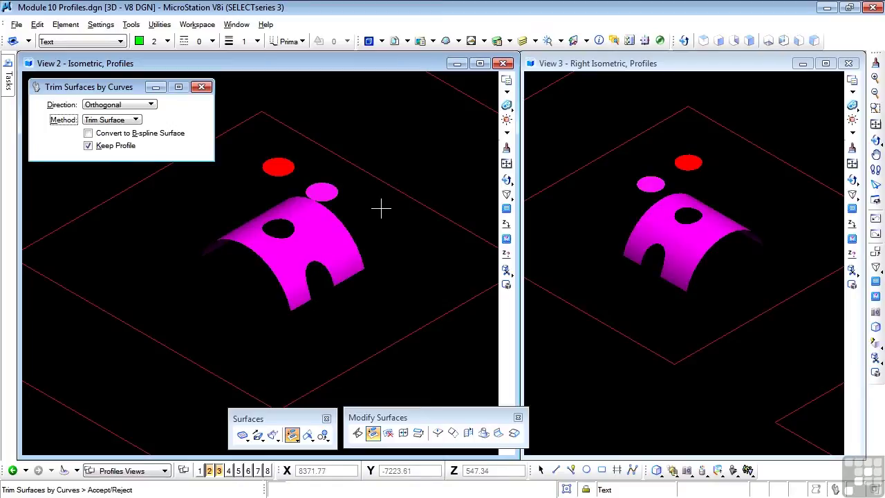
left_click(381, 207)
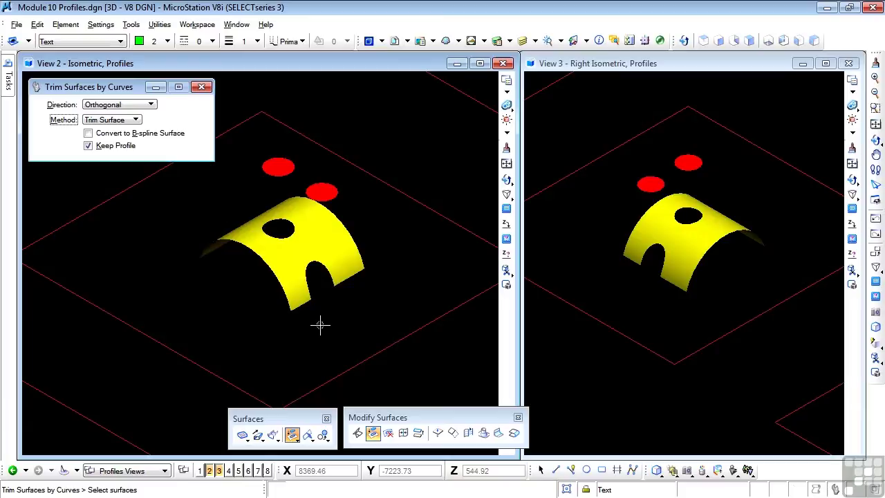
Undo the trims and split the surface along the upper red circle using Split Surface
key("ctrl+z")
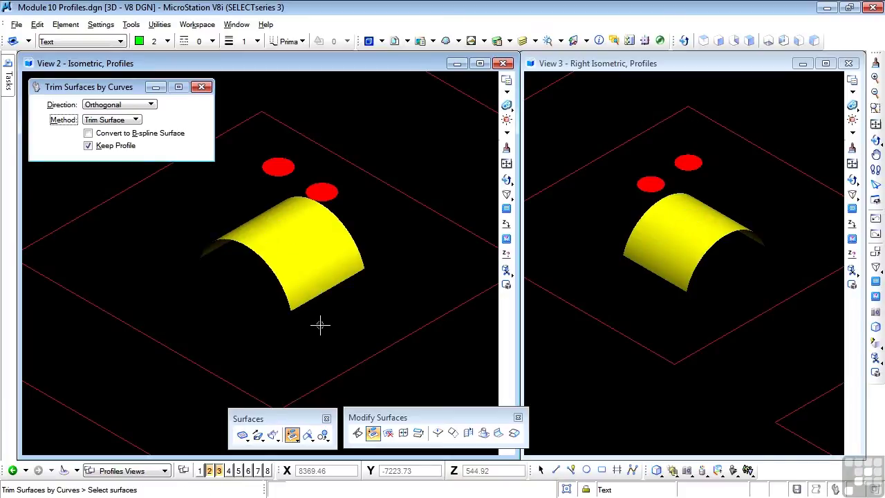
left_click(126, 121)
left_click(124, 133)
left_click(238, 241)
left_click(277, 166)
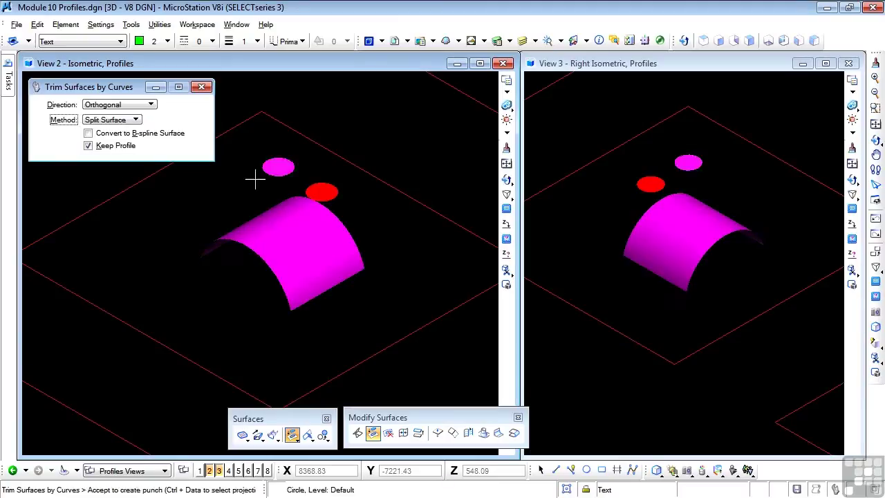
left_click(234, 196)
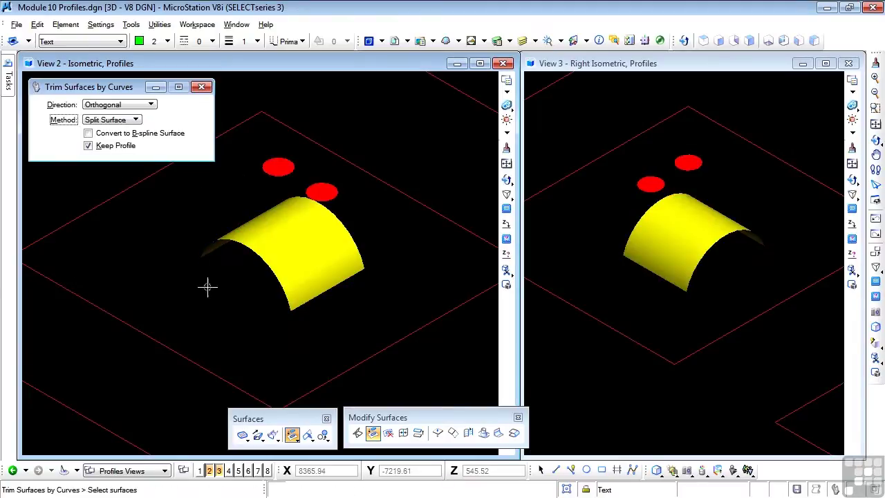
Drag the split-off circular piece aside to confirm the split, then undo the move
left_click(540, 470)
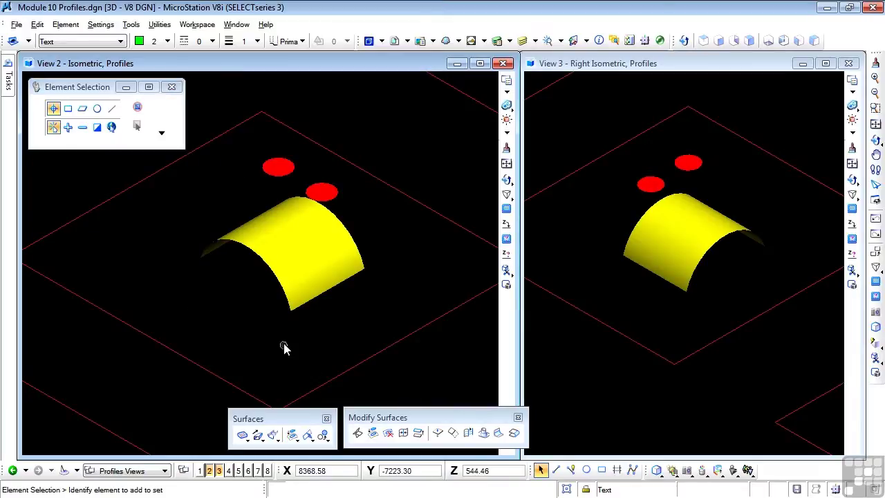
left_click(281, 235)
left_click_drag(281, 235, 211, 210)
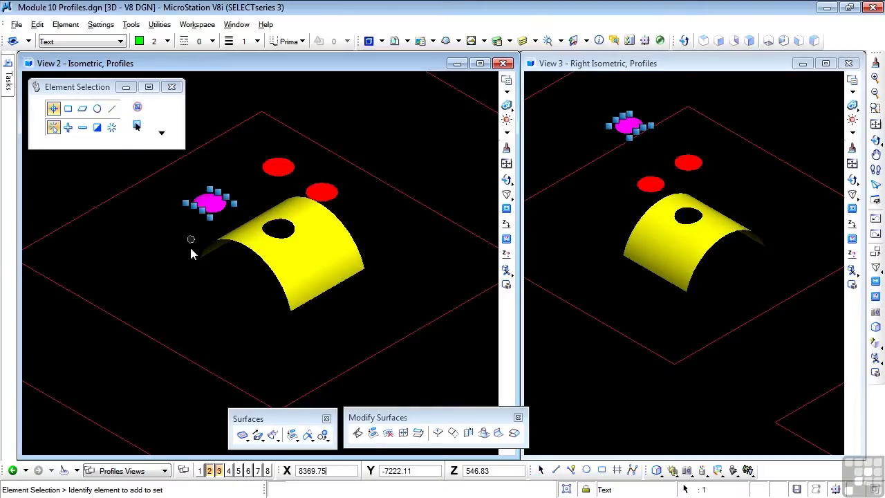
left_click(186, 270)
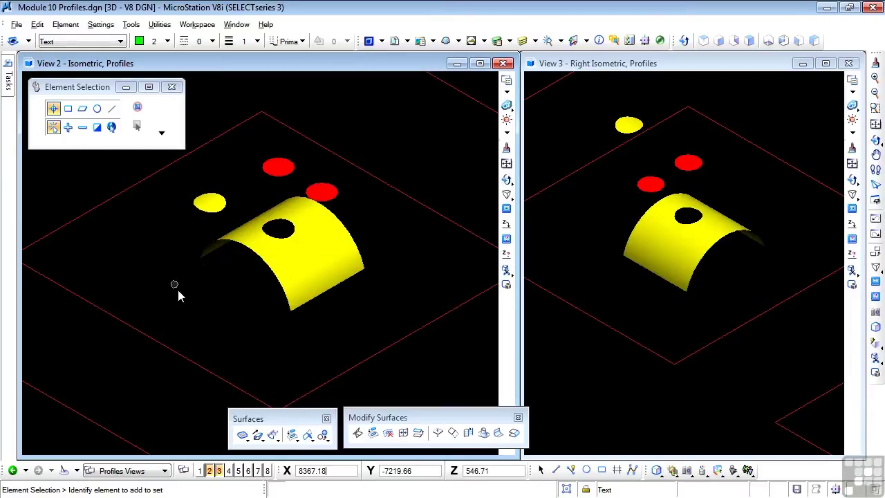
key("ctrl+z")
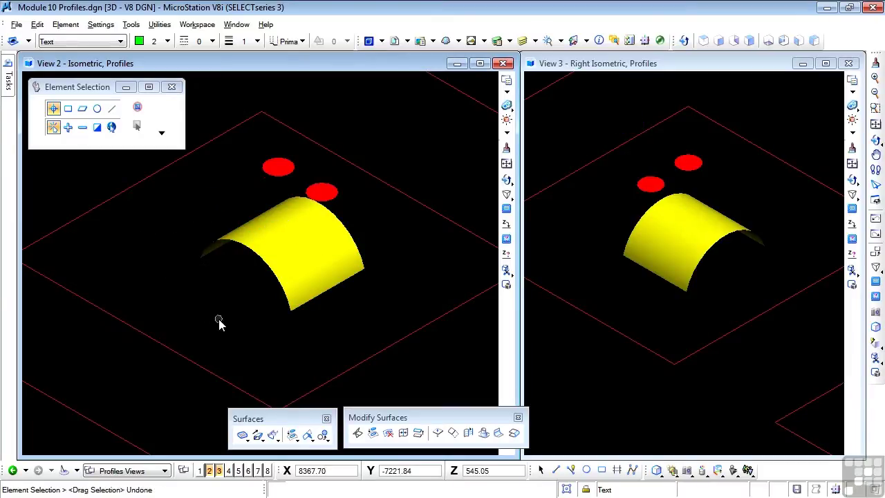
left_click(372, 432)
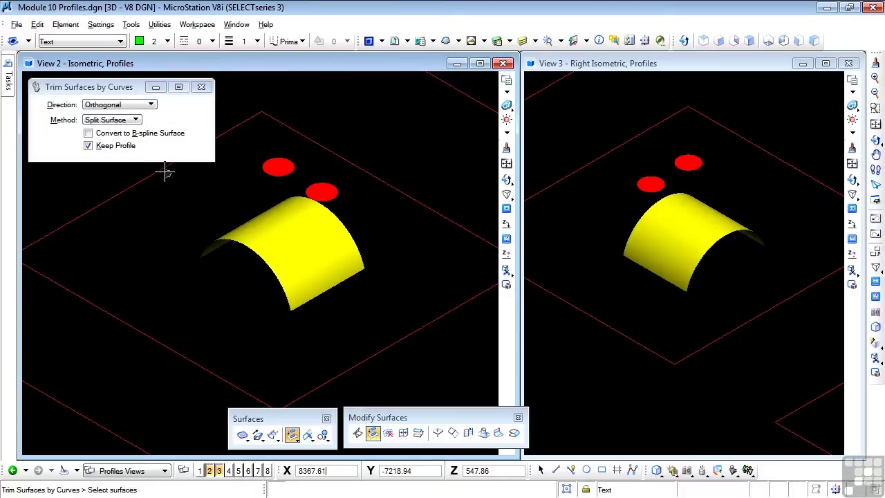
left_click(129, 119)
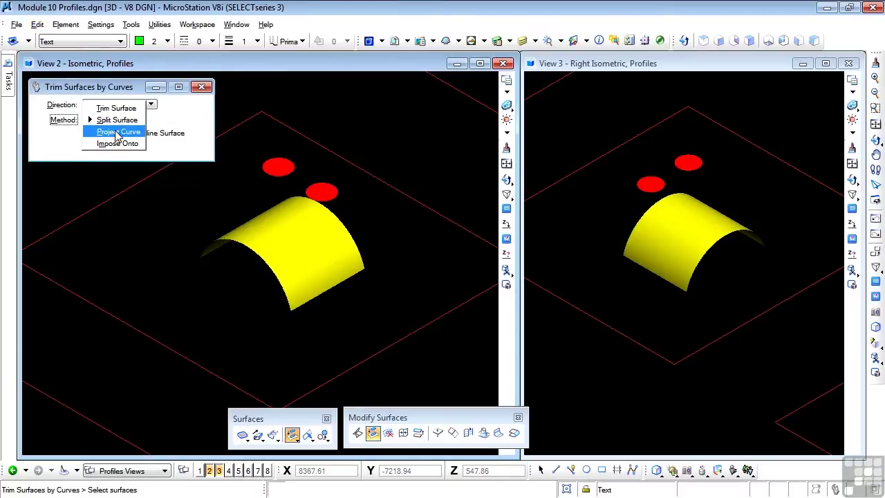
left_click(117, 132)
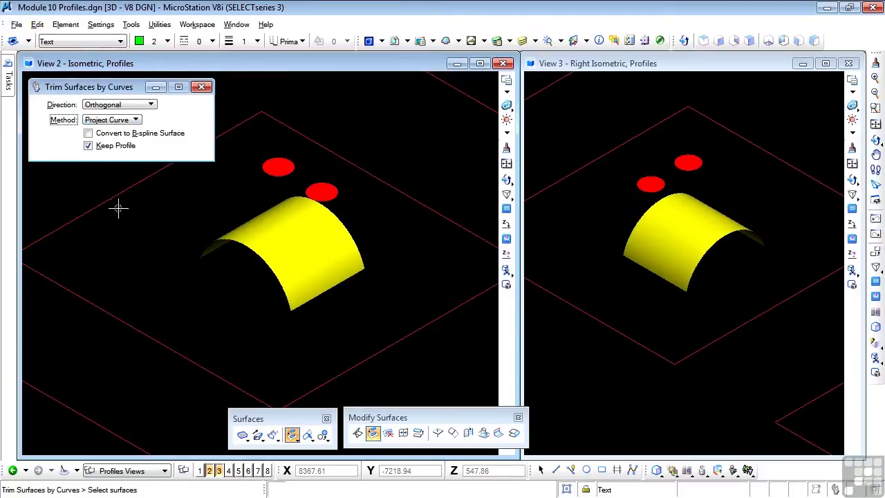
left_click(231, 242)
left_click(253, 171)
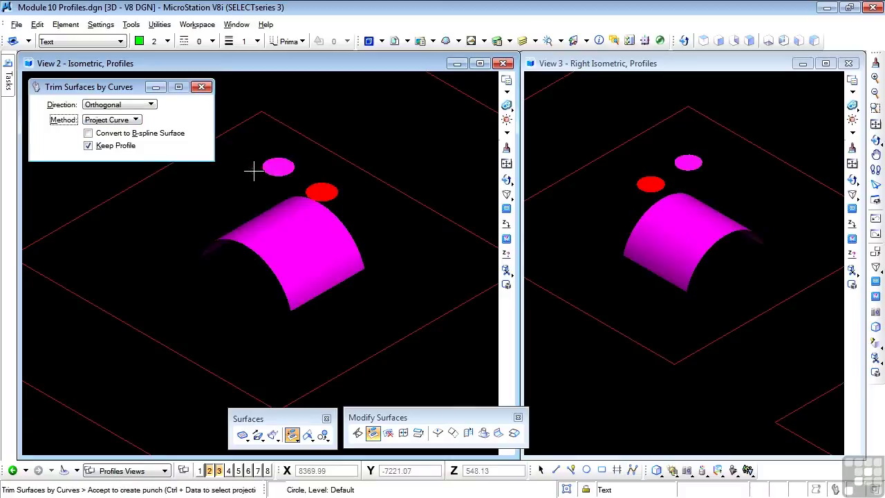
left_click(231, 193)
left_click(203, 200)
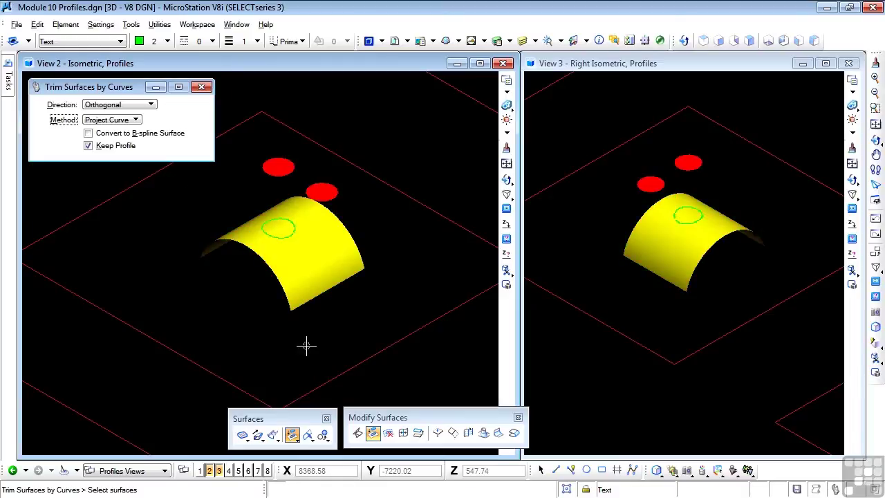
left_click(541, 470)
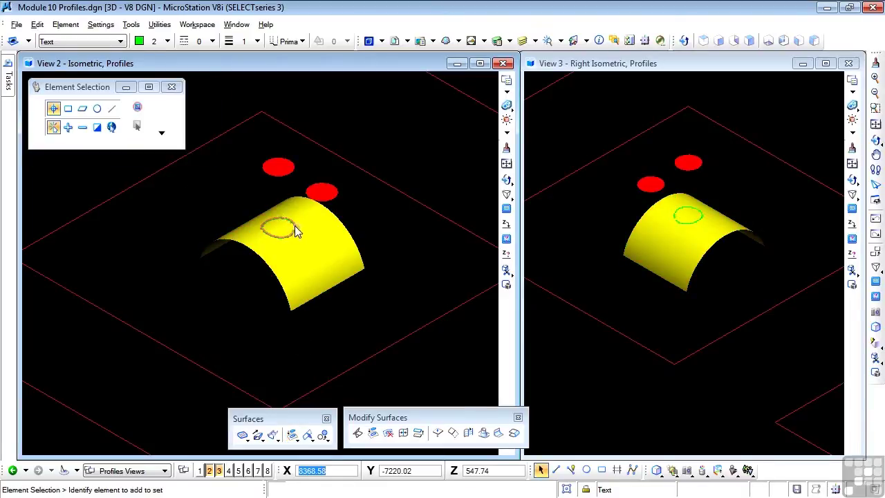
left_click_drag(282, 221, 195, 205)
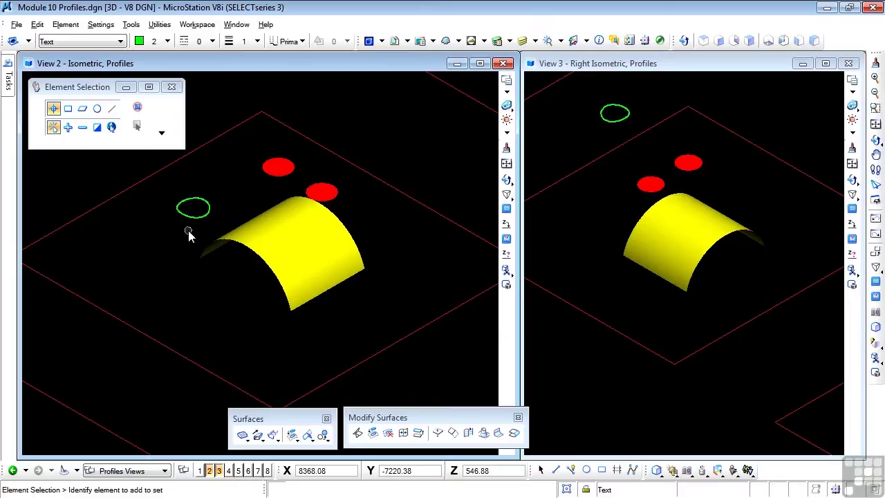
Undo the curve projection and restart Trim Surfaces by Curves with the Impose Onto method
key("ctrl+z")
key("ctrl+z")
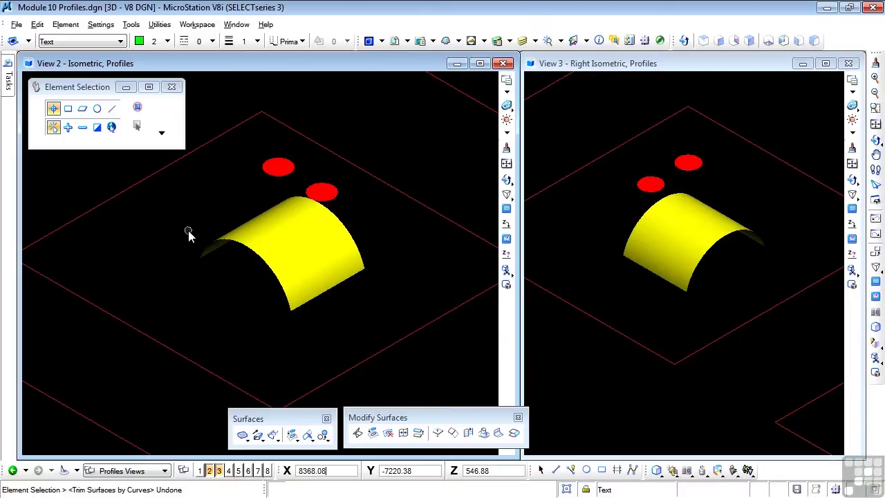
left_click(373, 433)
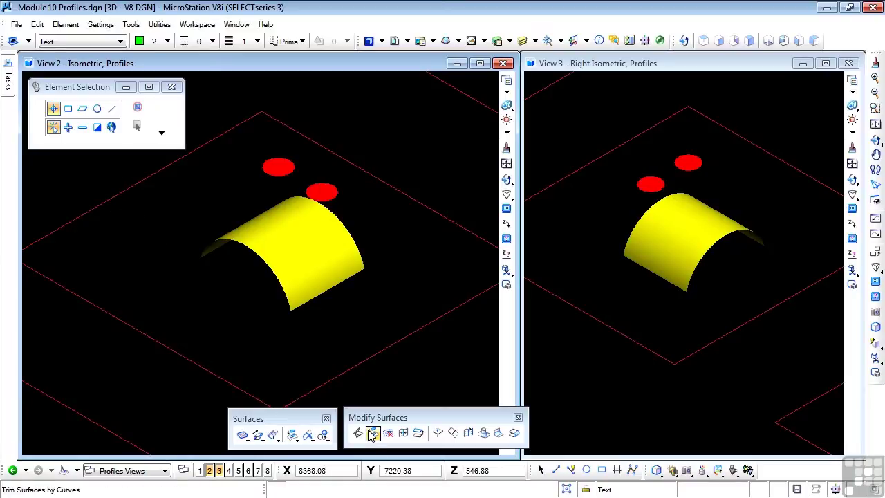
left_click(122, 124)
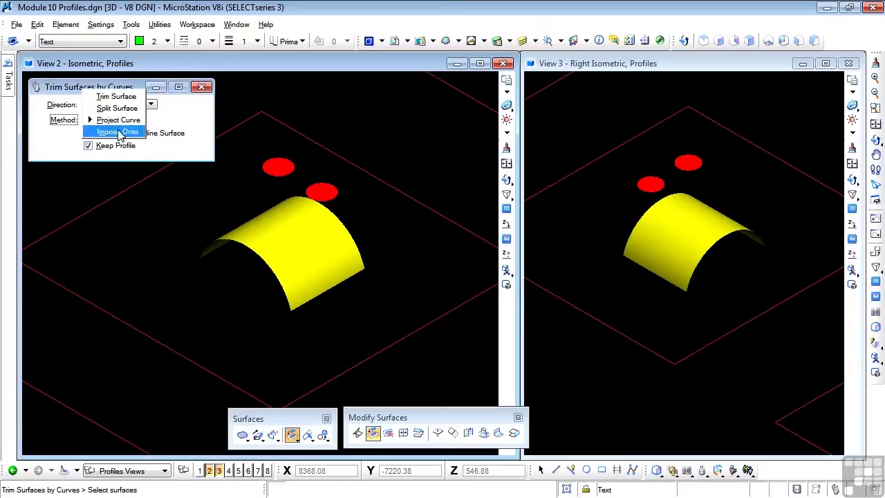
left_click(116, 131)
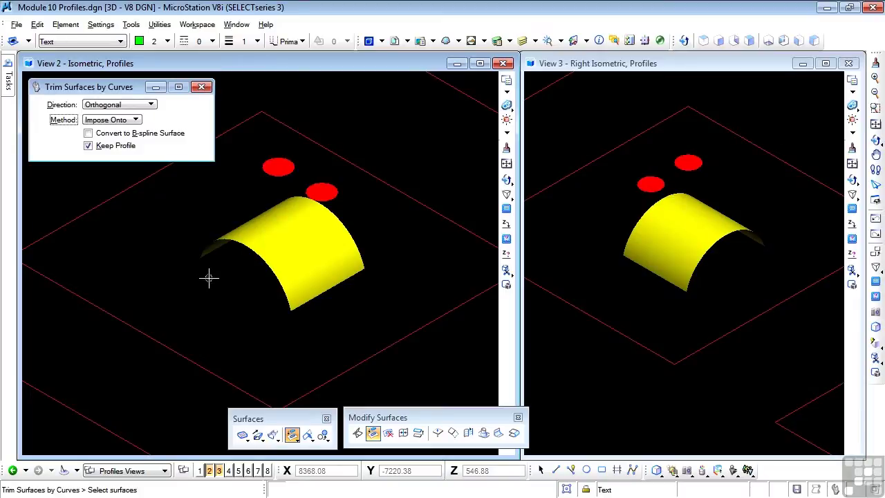
Impose the upper red circle onto the yellow surface and switch View 2's display mode
left_click(238, 223)
left_click(265, 171)
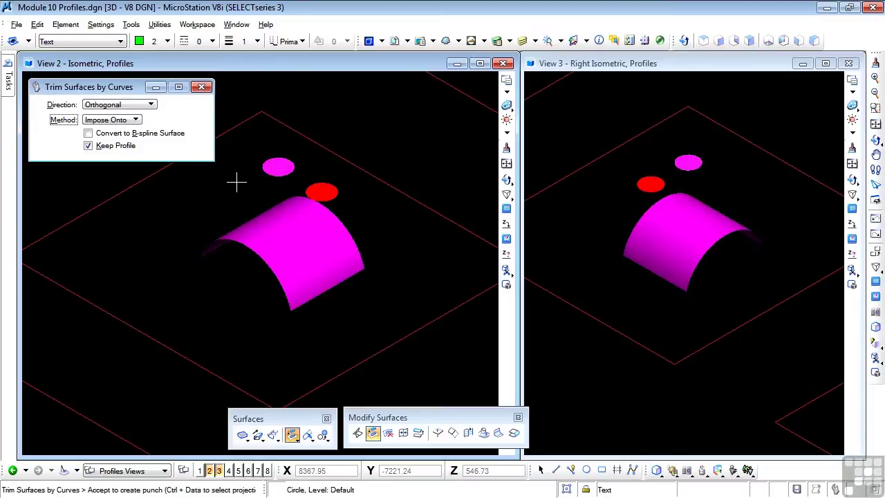
left_click(231, 185)
left_click(233, 185)
key("F5")
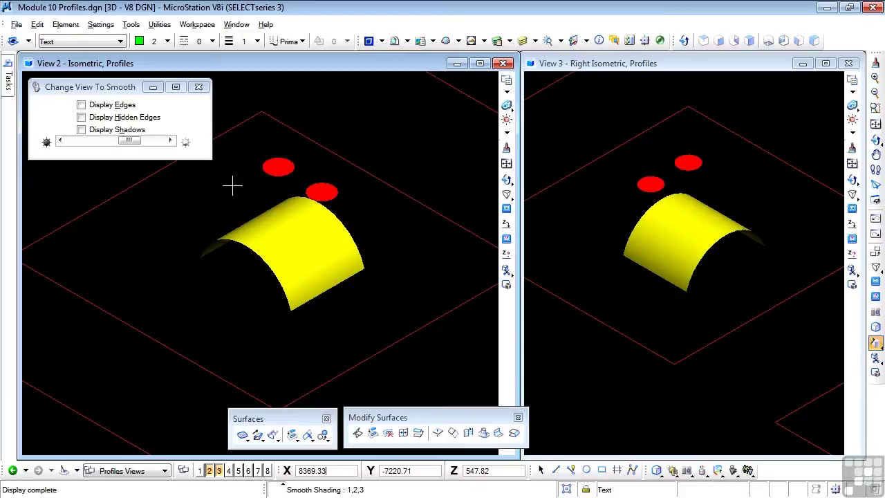
key("F4")
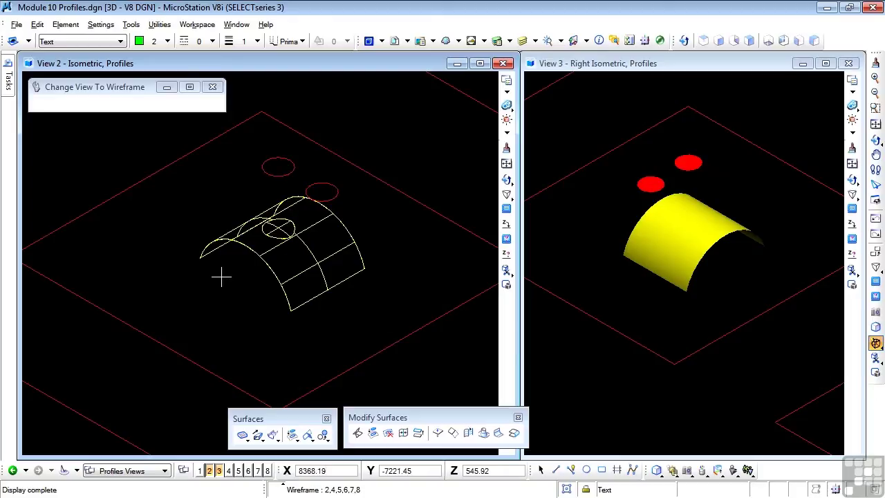
left_click(541, 471)
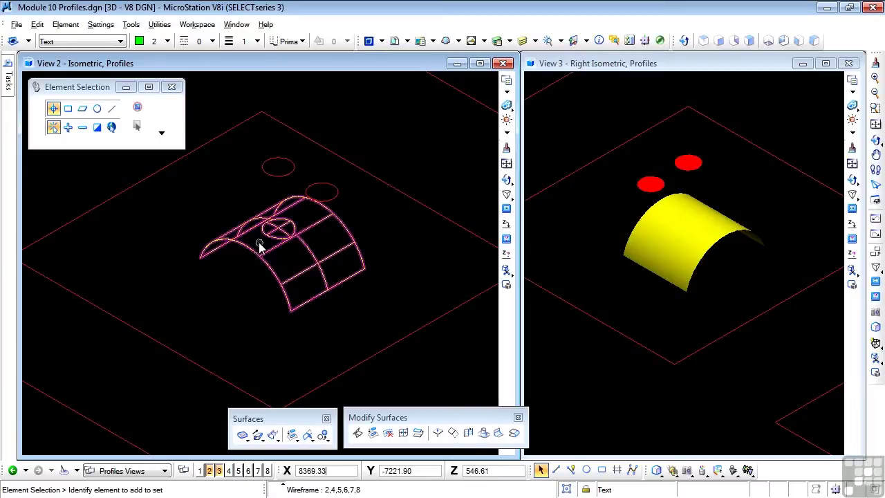